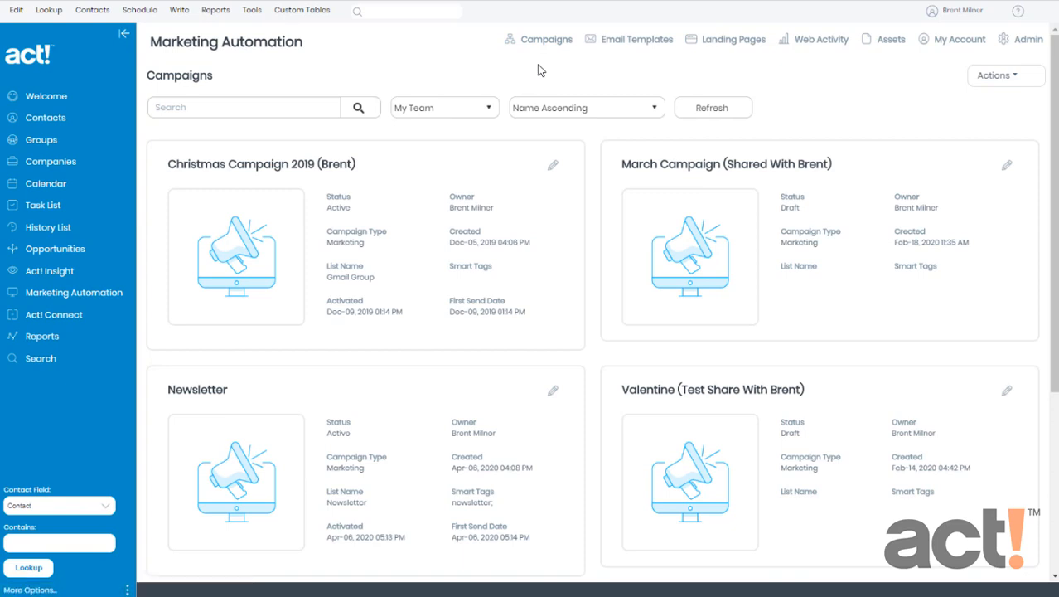
# Open the Welcome New Customers campaign and set the time element between Start and the Welcome Email to Specific Date/Time.
pyautogui.scroll(-3, 480, 155)
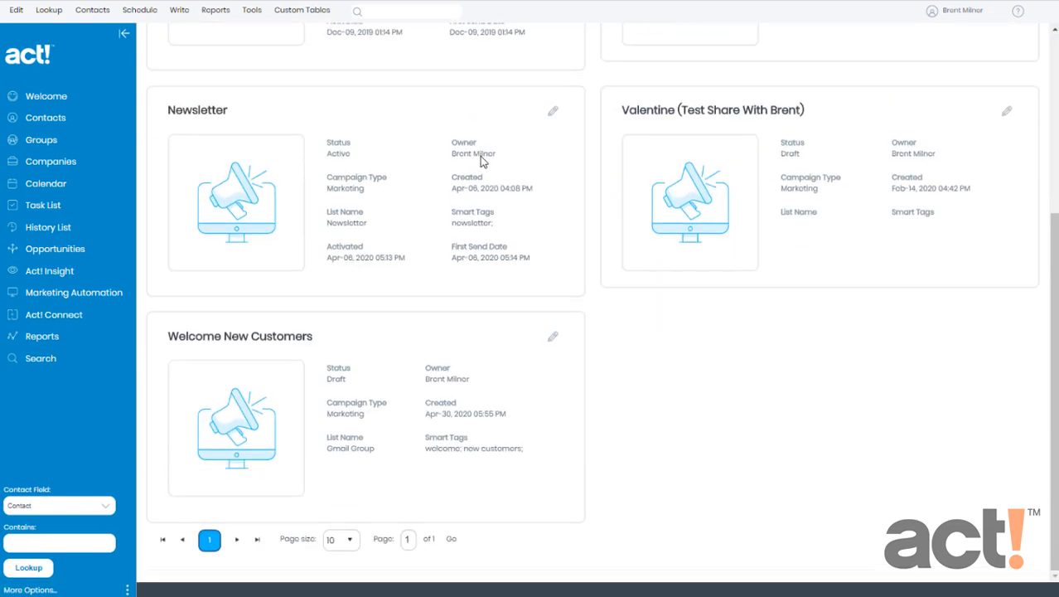
pyautogui.click(229, 418)
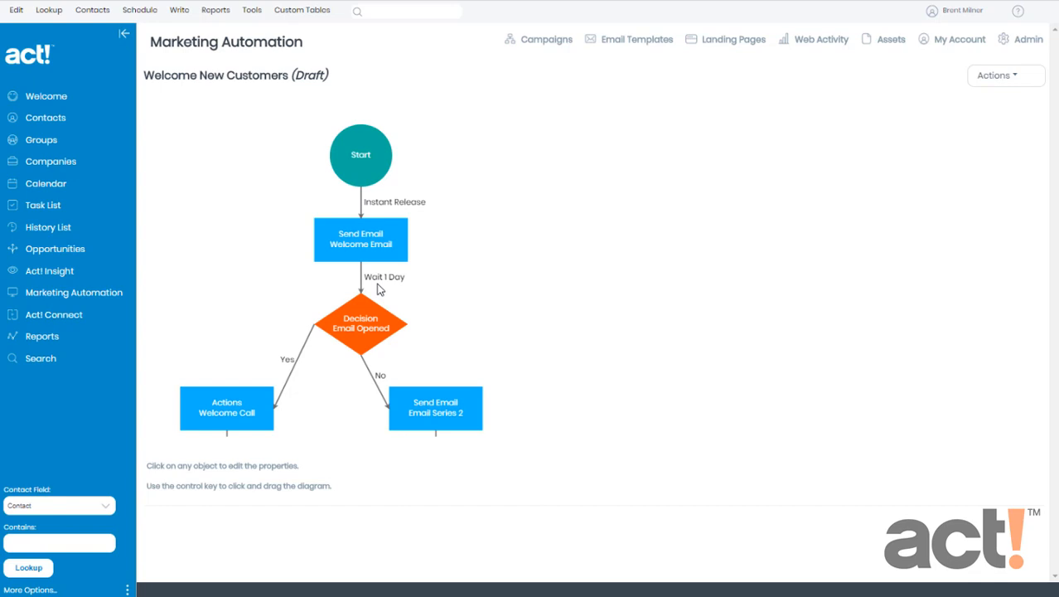
pyautogui.click(363, 208)
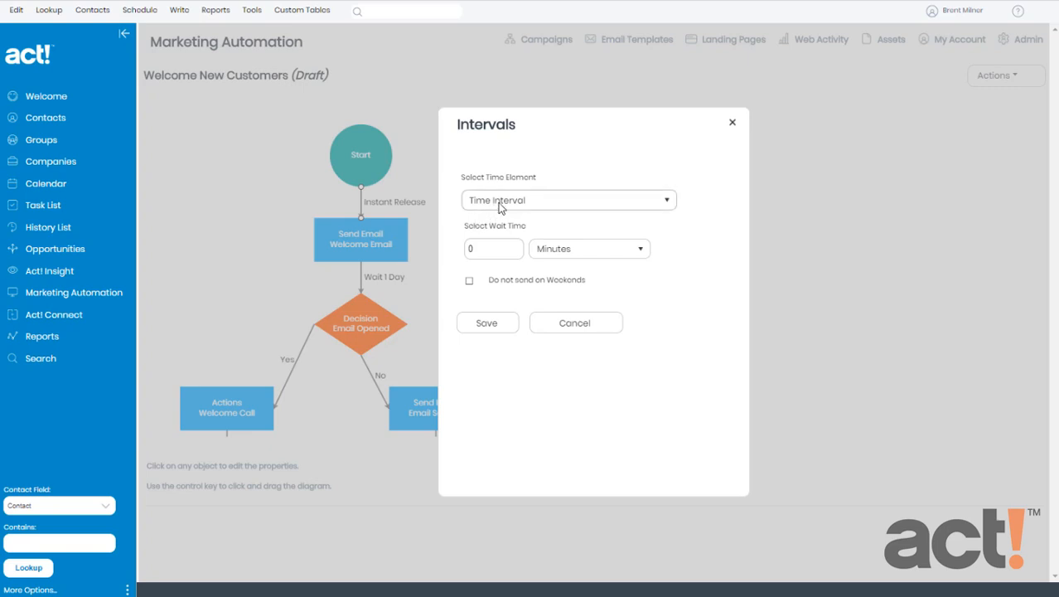
pyautogui.click(498, 202)
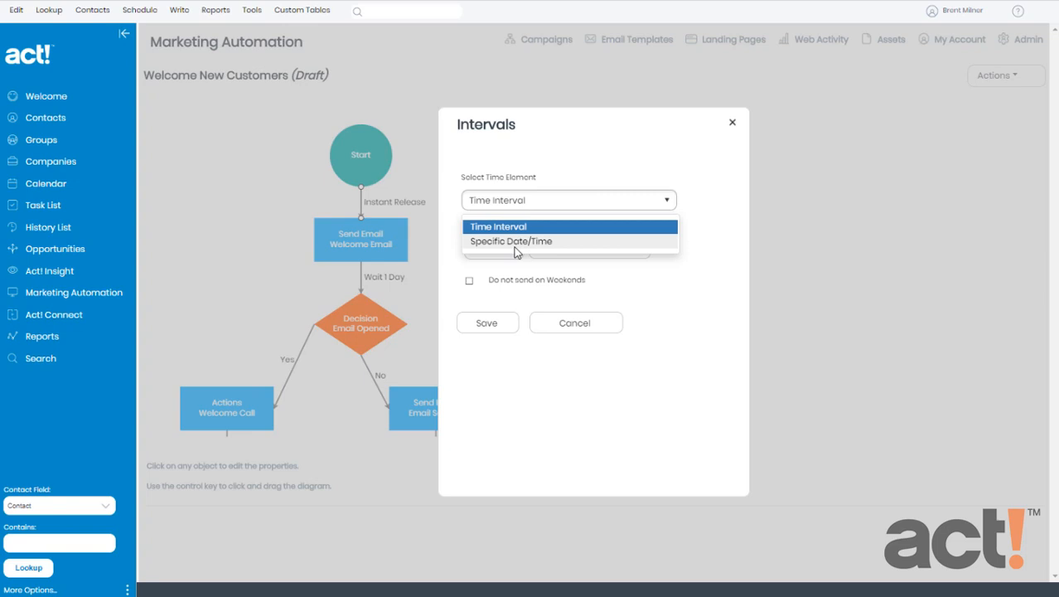
pyautogui.click(522, 226)
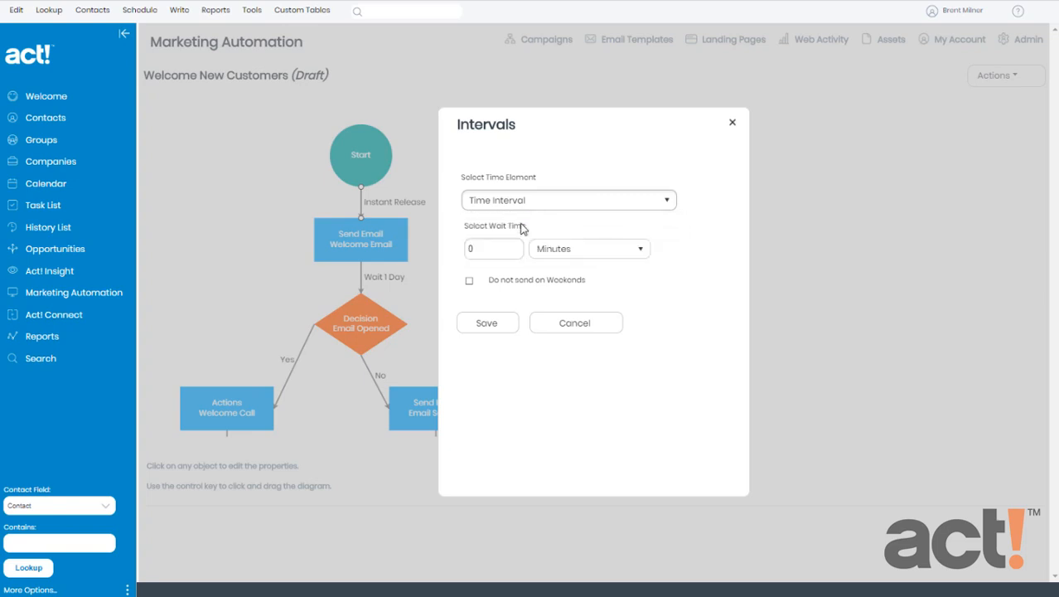
pyautogui.click(498, 250)
pyautogui.click(508, 207)
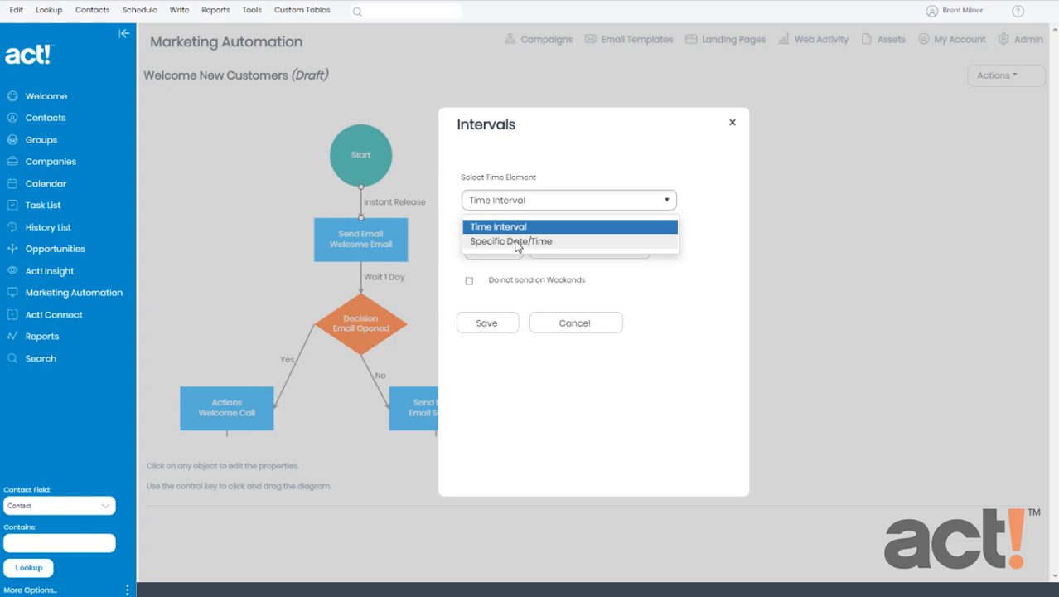
pyautogui.click(516, 242)
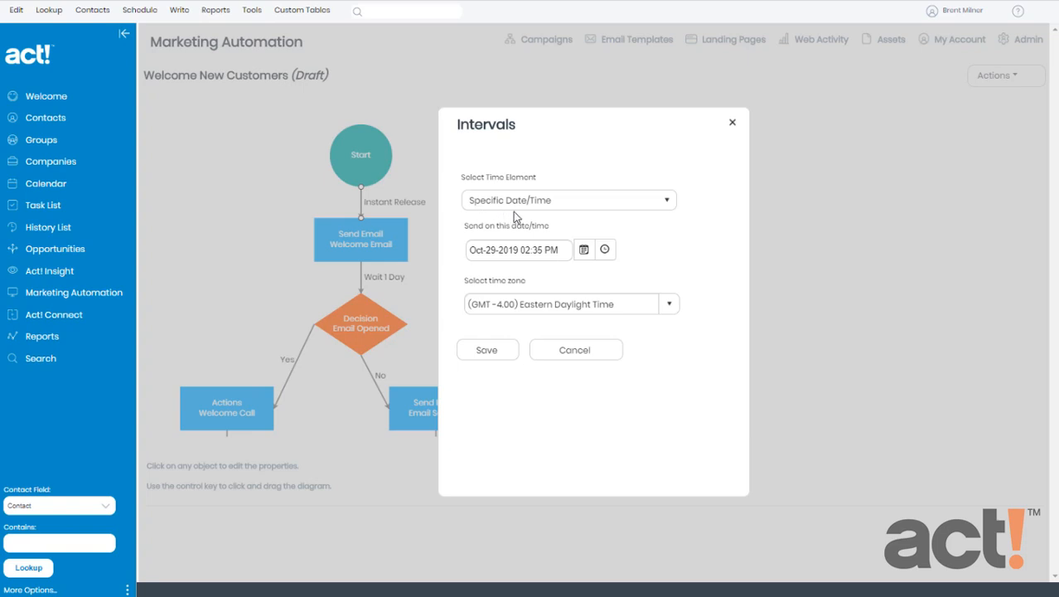
# Set the send date for the Welcome Email to May 5, 2020.
pyautogui.click(584, 251)
pyautogui.click(605, 295)
pyautogui.click(606, 295)
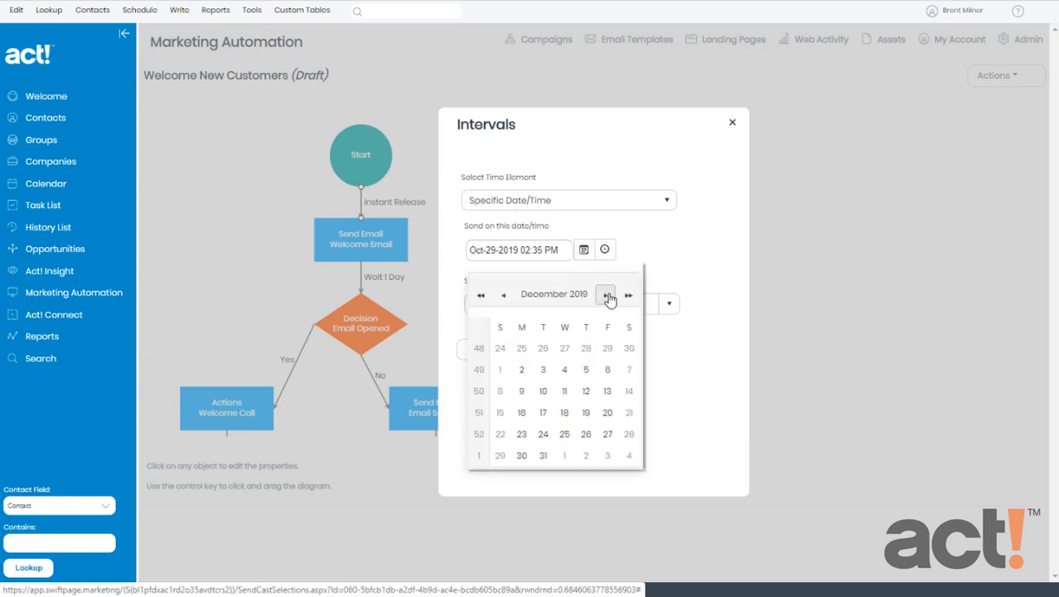
pyautogui.click(606, 295)
pyautogui.click(606, 295)
pyautogui.click(605, 295)
pyautogui.click(606, 295)
pyautogui.click(605, 295)
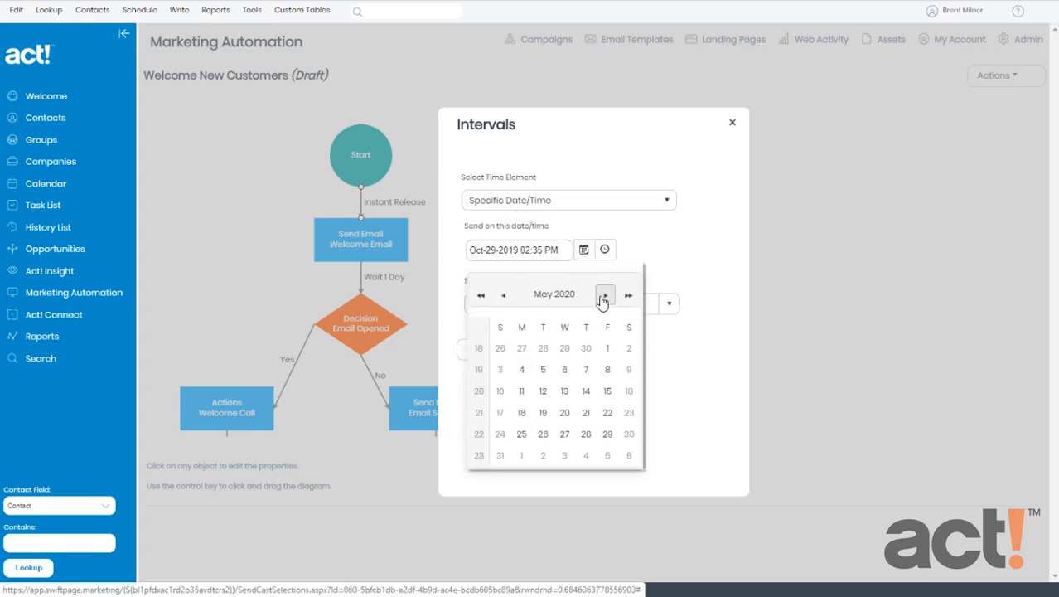
pyautogui.click(544, 370)
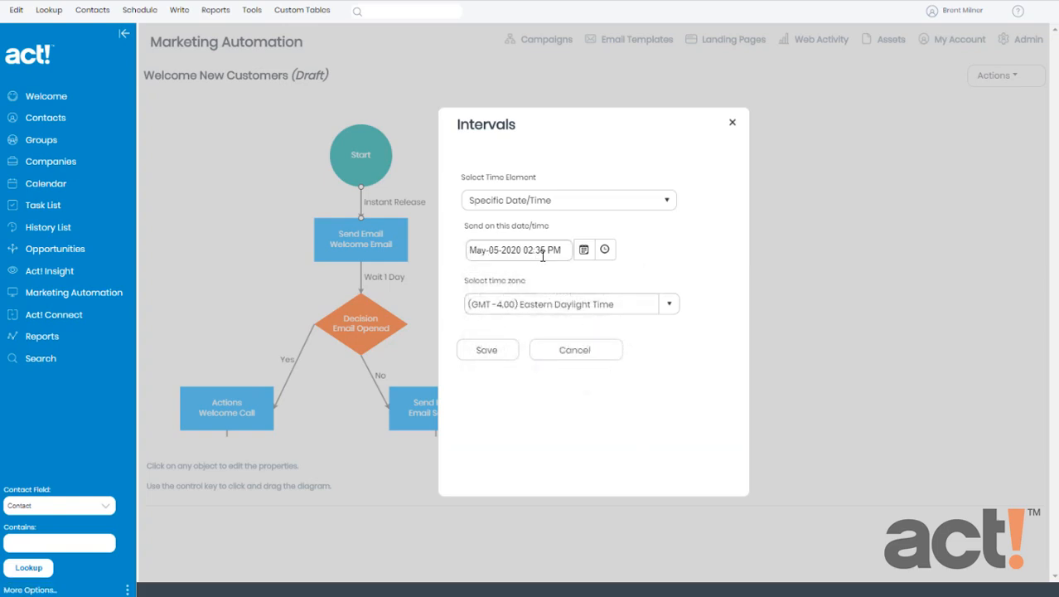
# Set the send time for the Welcome Email to 10:35 AM.
pyautogui.click(604, 249)
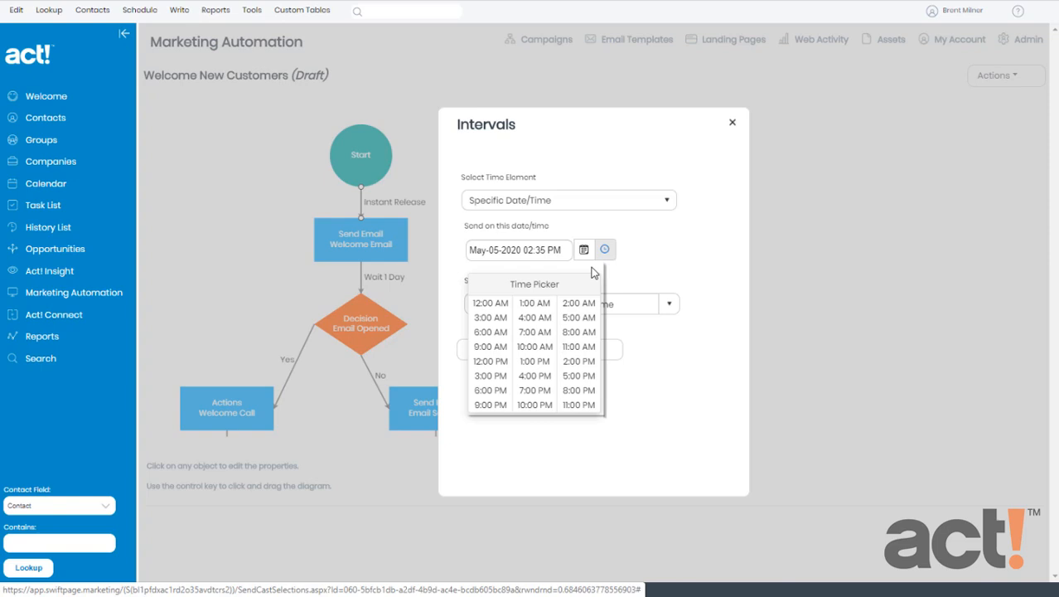
pyautogui.click(543, 346)
pyautogui.click(546, 251)
pyautogui.write('35')
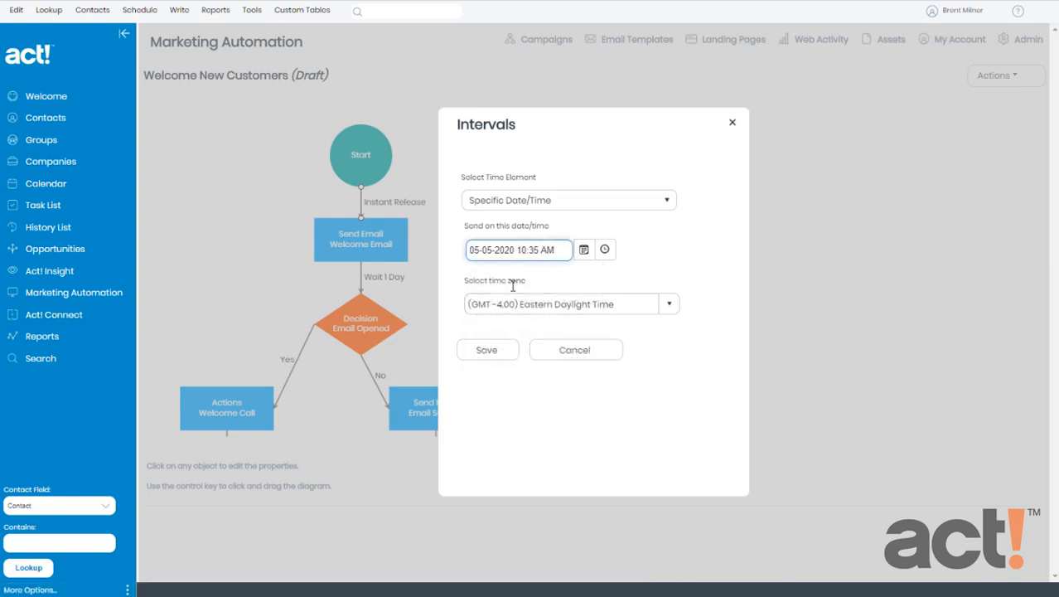
# Choose (GMT -7.00) US Mountain Standard Time as the time zone and save the interval.
pyautogui.click(668, 303)
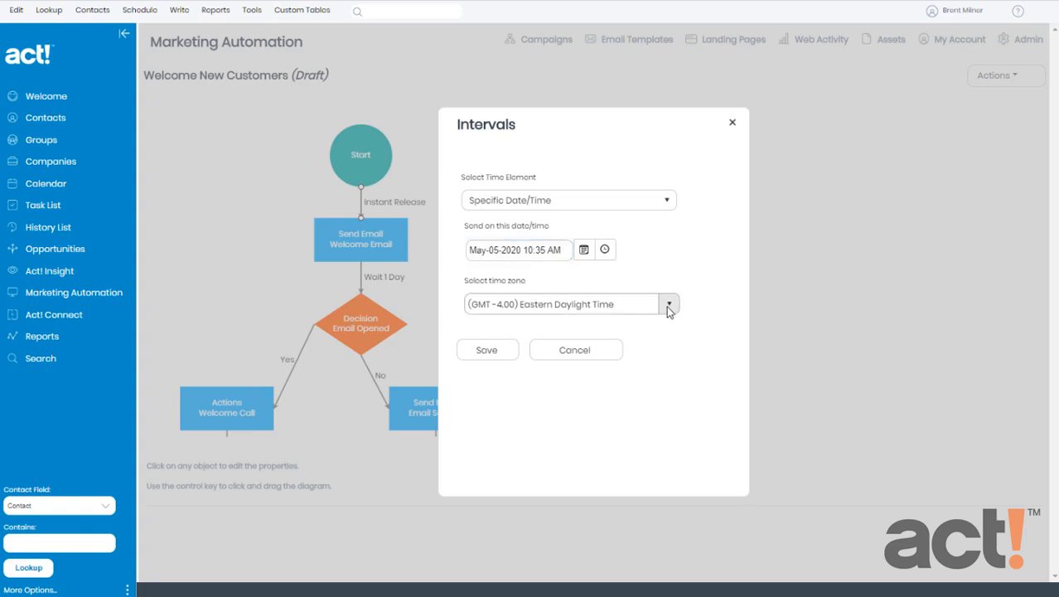
pyautogui.scroll(-3, 576, 350)
pyautogui.scroll(2, 580, 350)
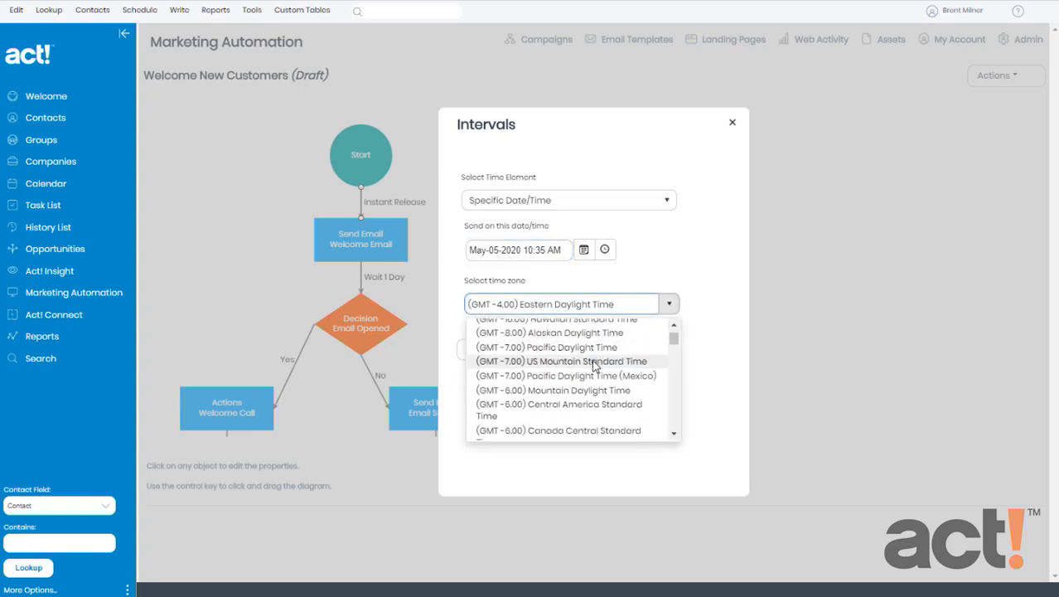
pyautogui.click(594, 362)
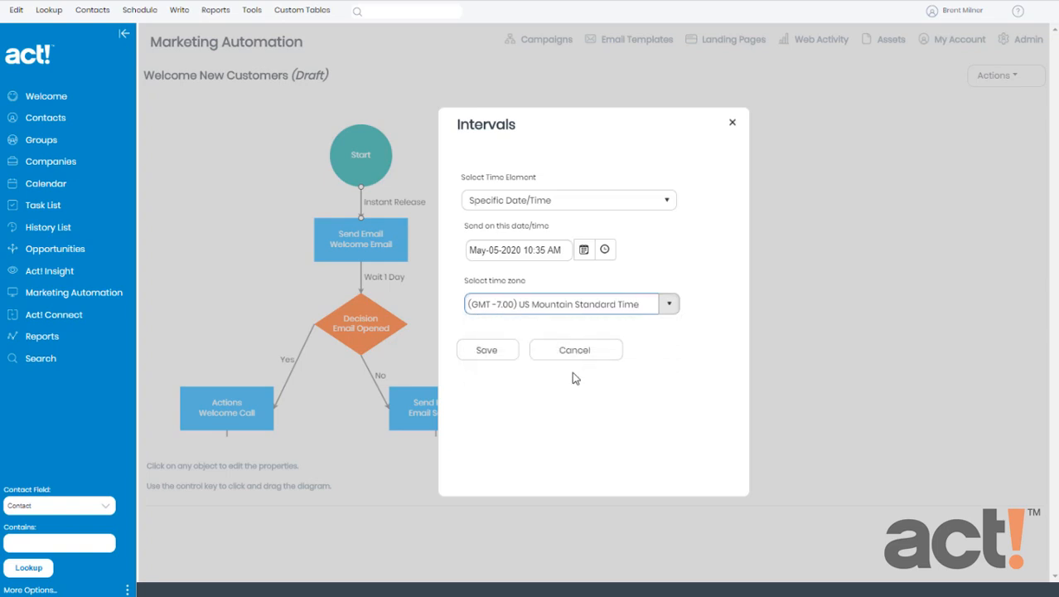
pyautogui.click(498, 356)
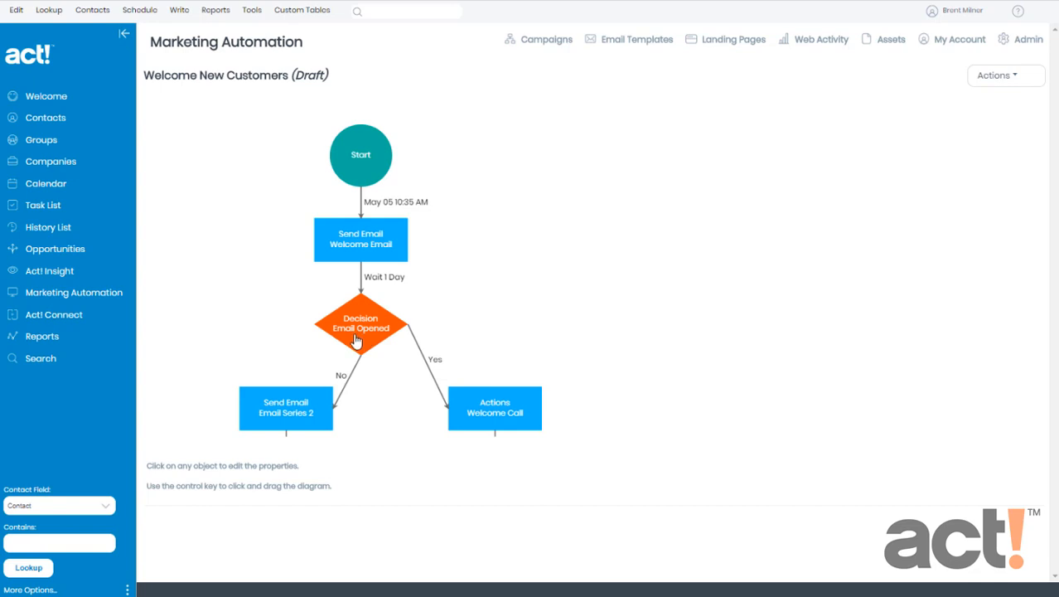
# Set the wait between the Welcome Email and the Email Opened decision to 7 days, exclude weekend sending, and save.
pyautogui.click(365, 282)
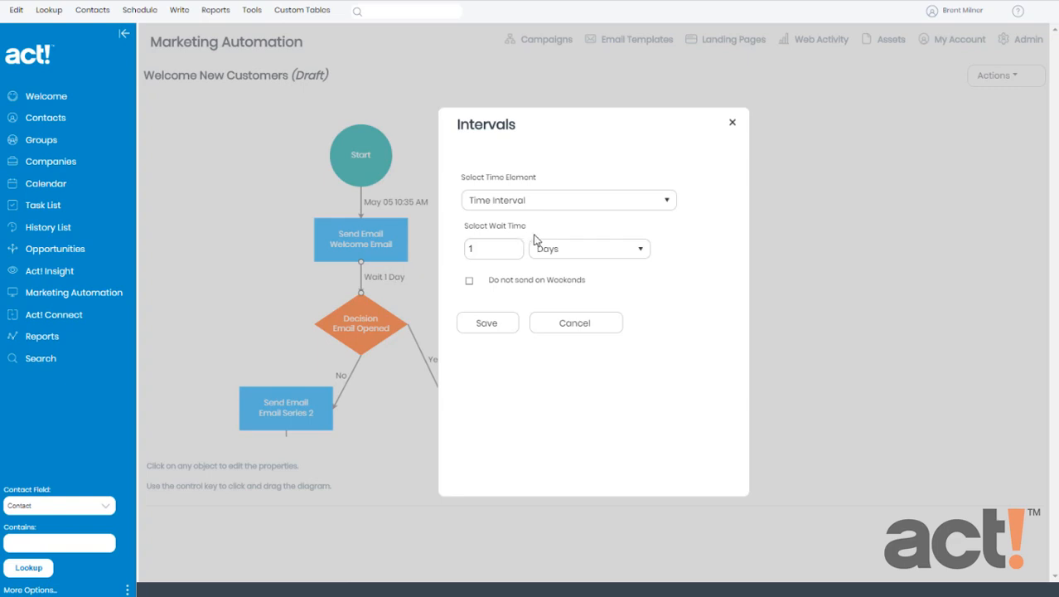
pyautogui.click(489, 249)
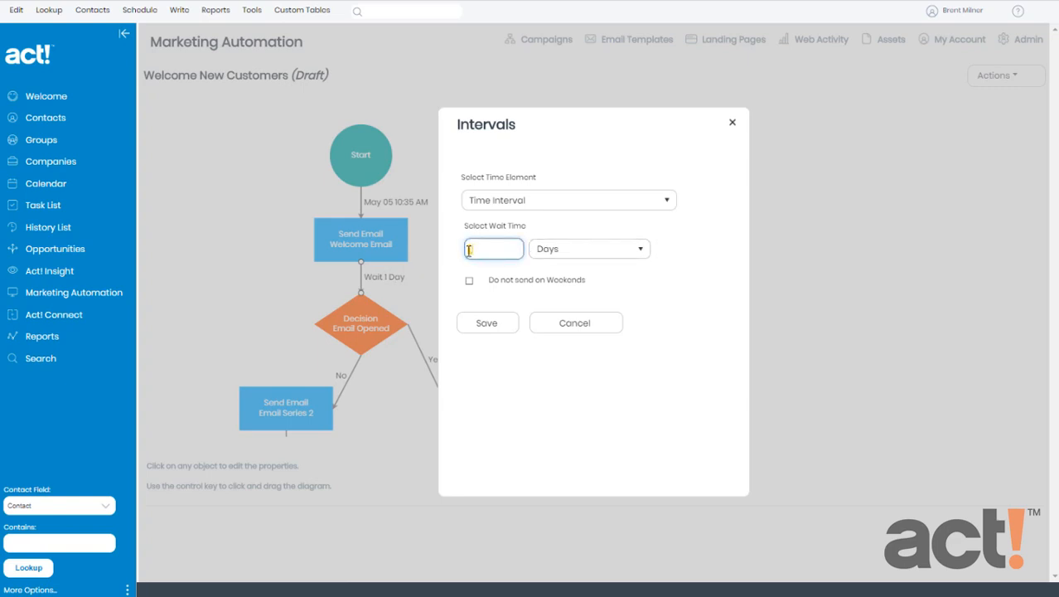
pyautogui.write('7')
pyautogui.click(470, 283)
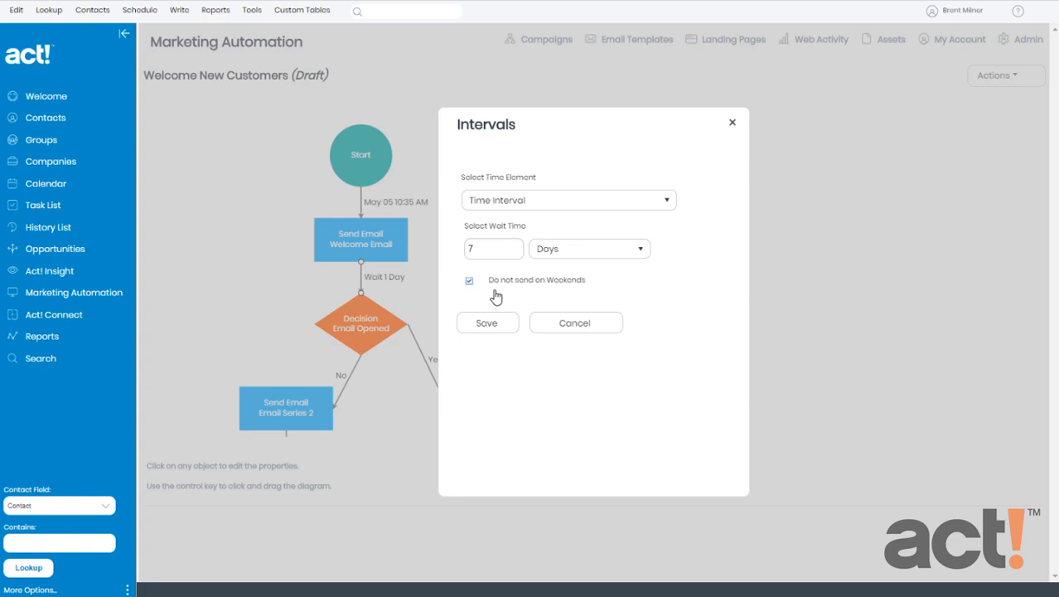
pyautogui.click(486, 328)
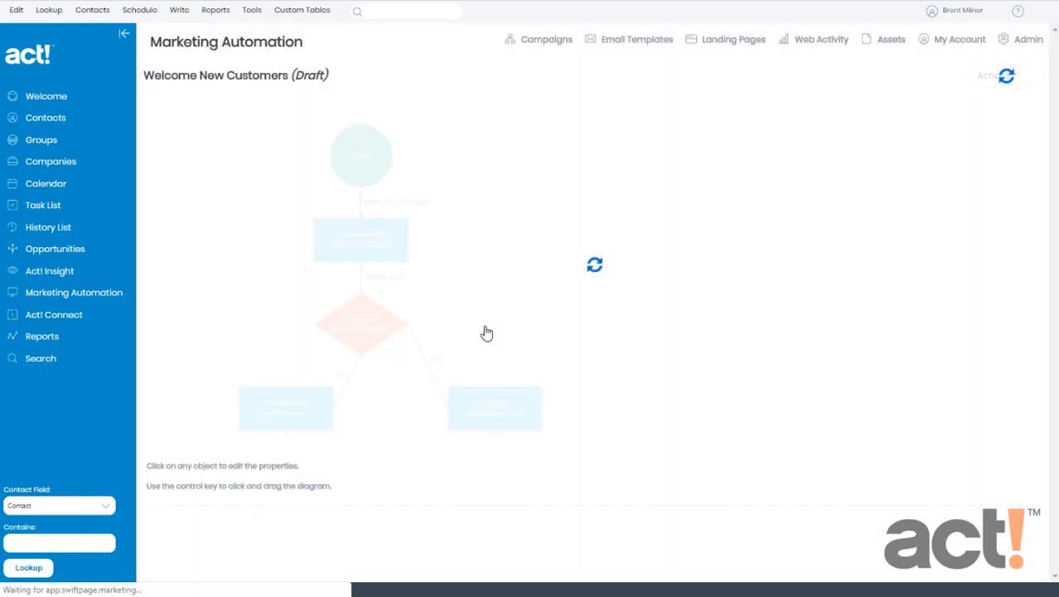